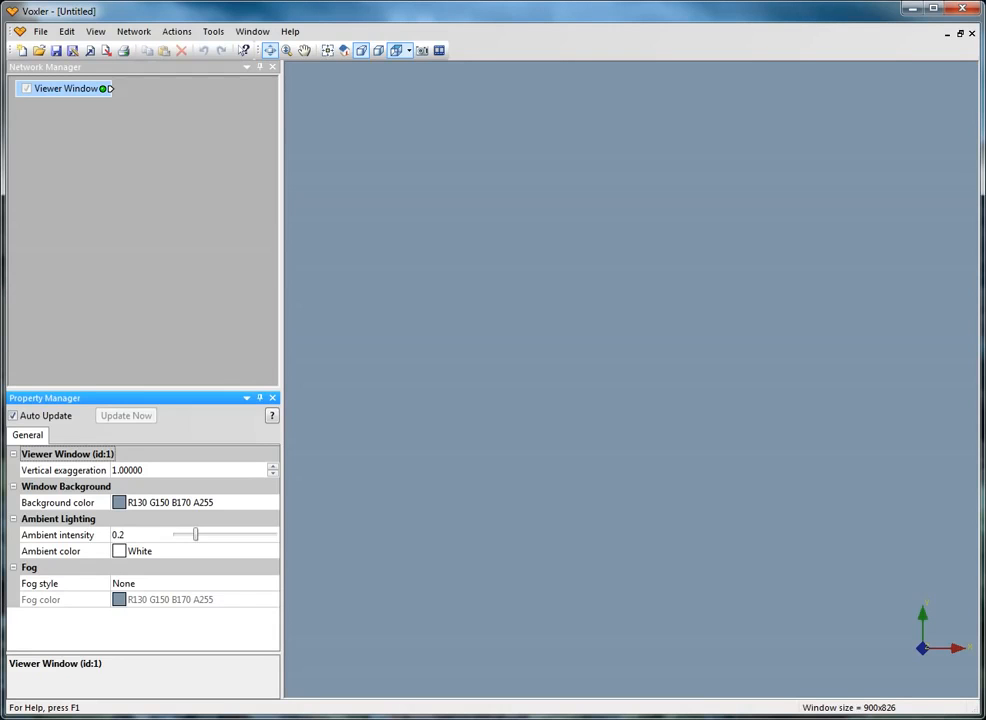
Open the sample network file Dissolved Solids (VolRender).voxb
{"action": "left_click", "coordinate": [40, 31]}
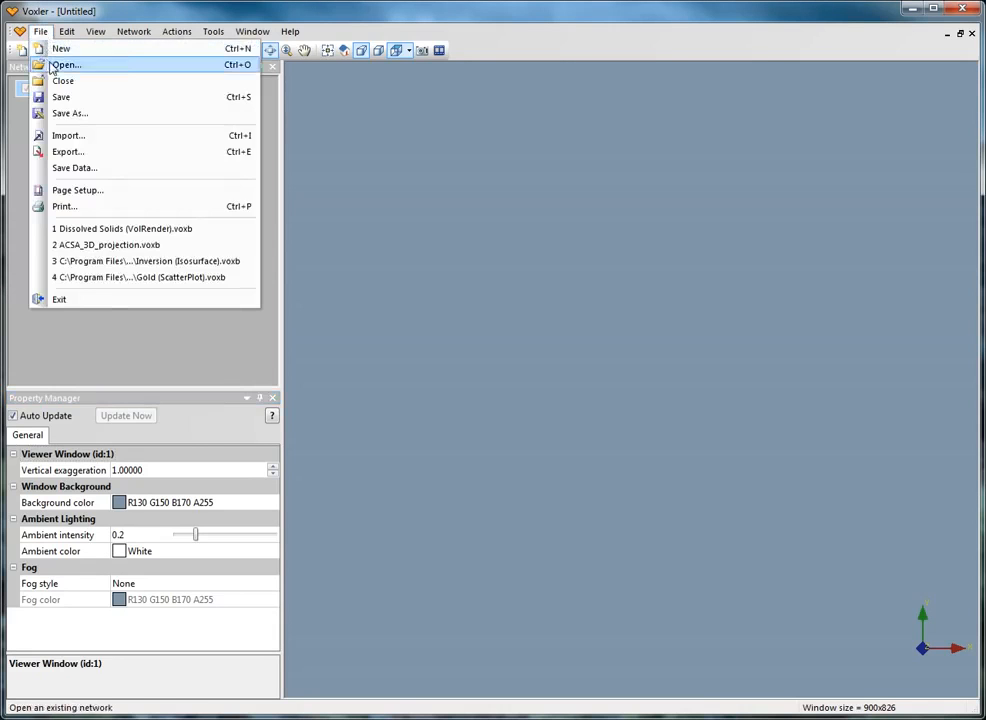
{"action": "left_click", "coordinate": [60, 64]}
{"action": "left_click", "coordinate": [420, 304]}
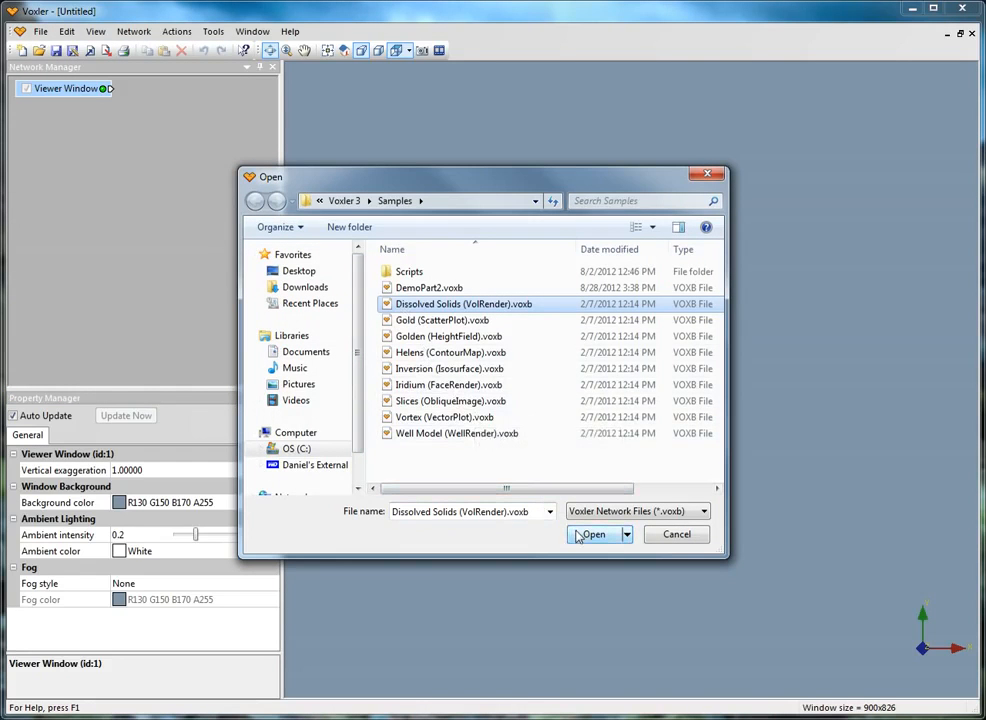
{"action": "left_click", "coordinate": [579, 535]}
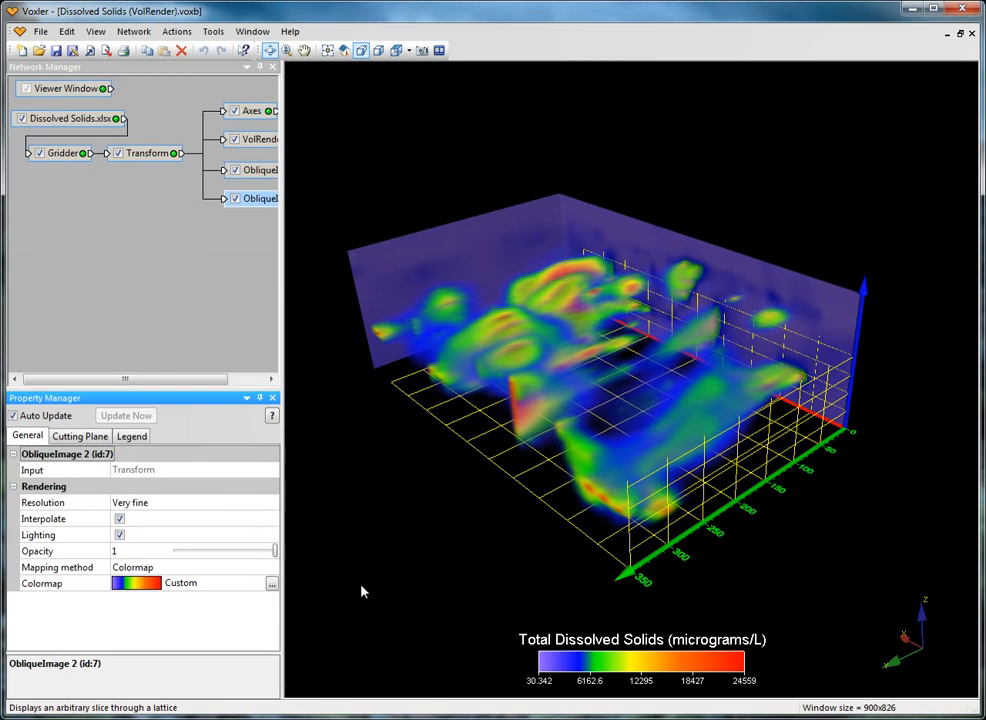
Open the Colormap Editor for the VolRender module and move it clear of the window edge
{"action": "left_click_drag", "start_coordinate": [220, 378], "coordinate": [255, 378]}
{"action": "left_click", "coordinate": [210, 143]}
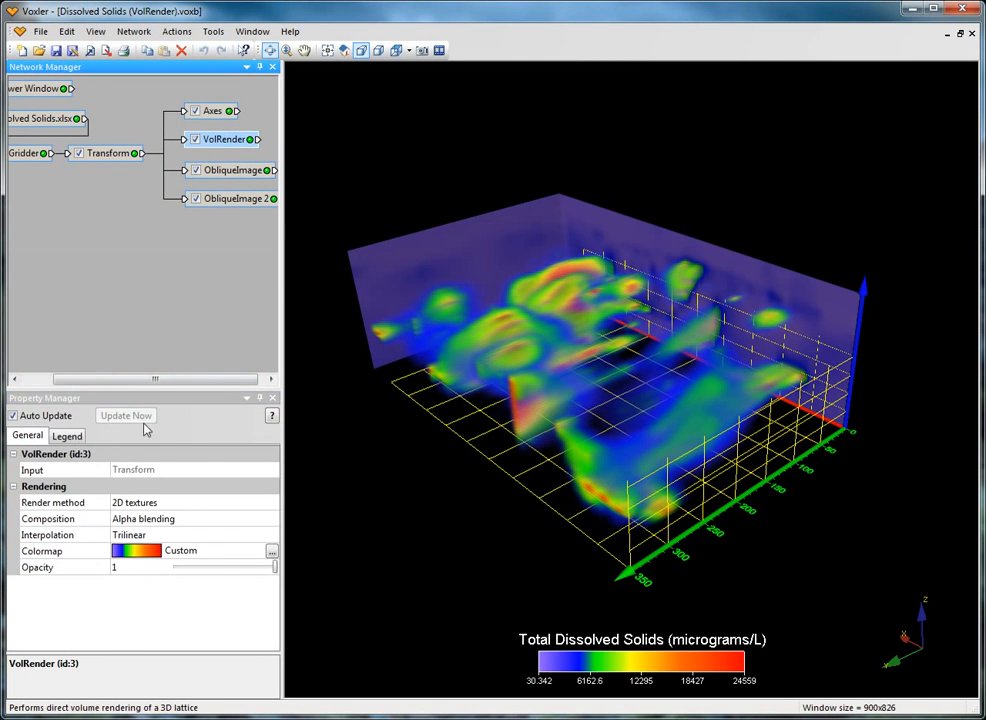
{"action": "left_click", "coordinate": [272, 553]}
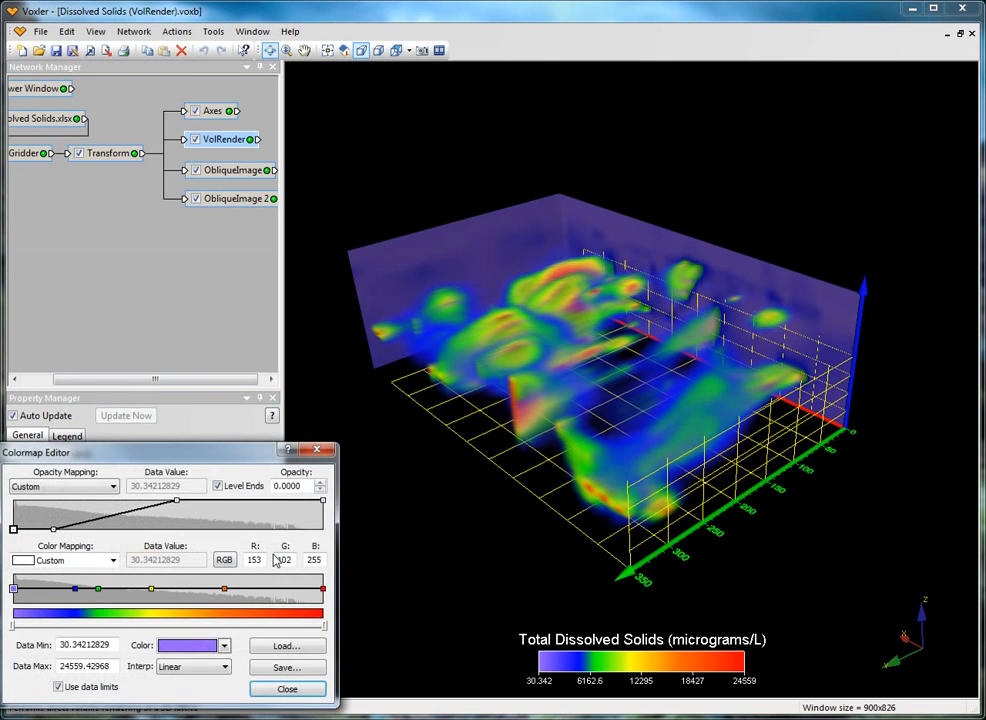
{"action": "left_click_drag", "start_coordinate": [235, 455], "coordinate": [305, 423]}
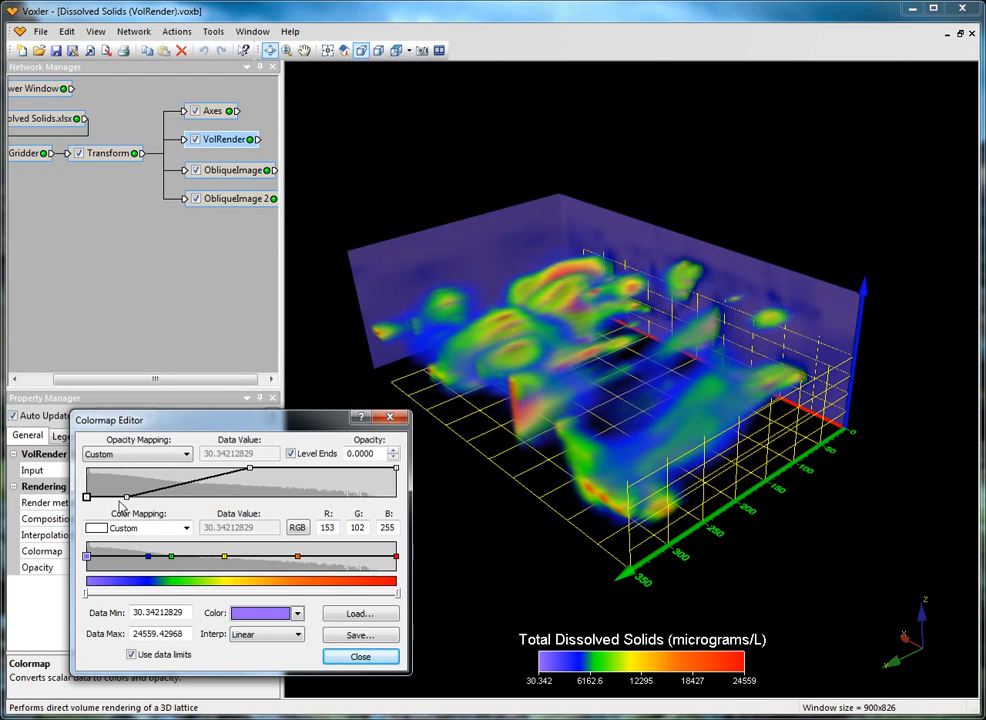
Check the data values of the two middle opacity nodes and review the available opacity mapping presets
{"action": "left_click", "coordinate": [126, 497]}
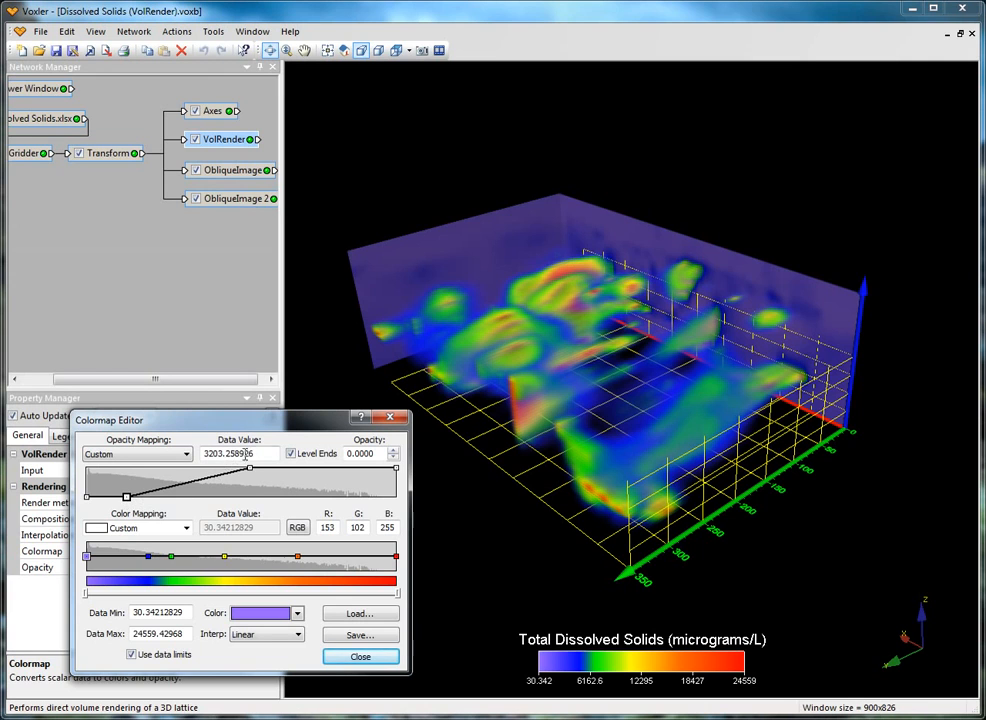
{"action": "left_click", "coordinate": [248, 469]}
{"action": "left_click", "coordinate": [186, 455]}
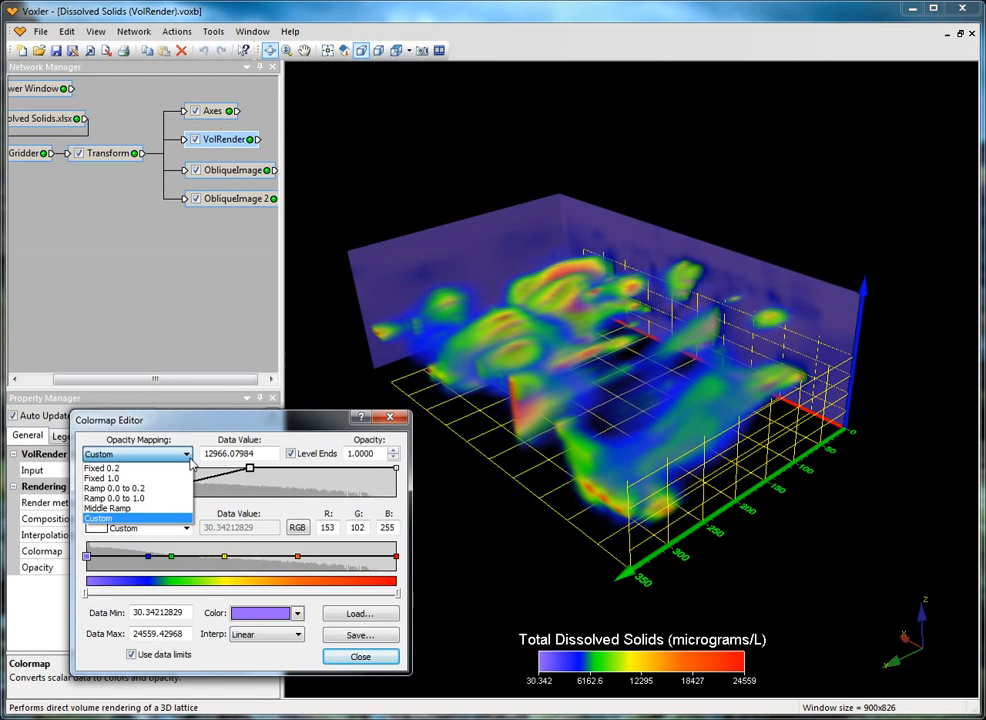
{"action": "left_click", "coordinate": [190, 458]}
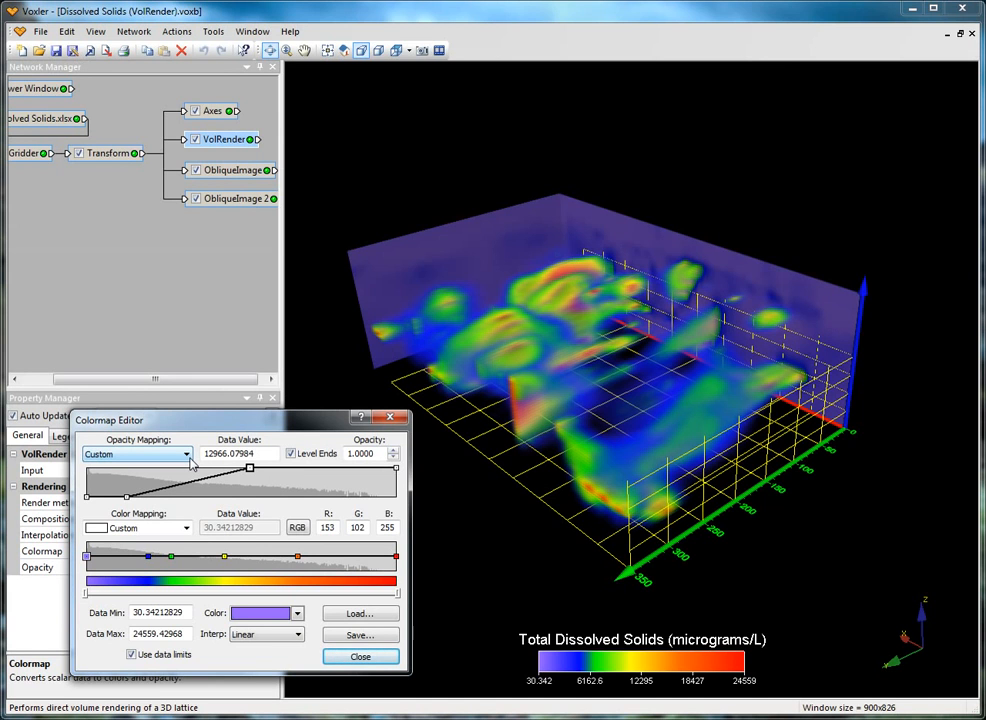
Try the Fixed 0.2 and Fixed 1.0 opacity mappings on the volume render
{"action": "left_click", "coordinate": [190, 458]}
{"action": "left_click", "coordinate": [180, 470]}
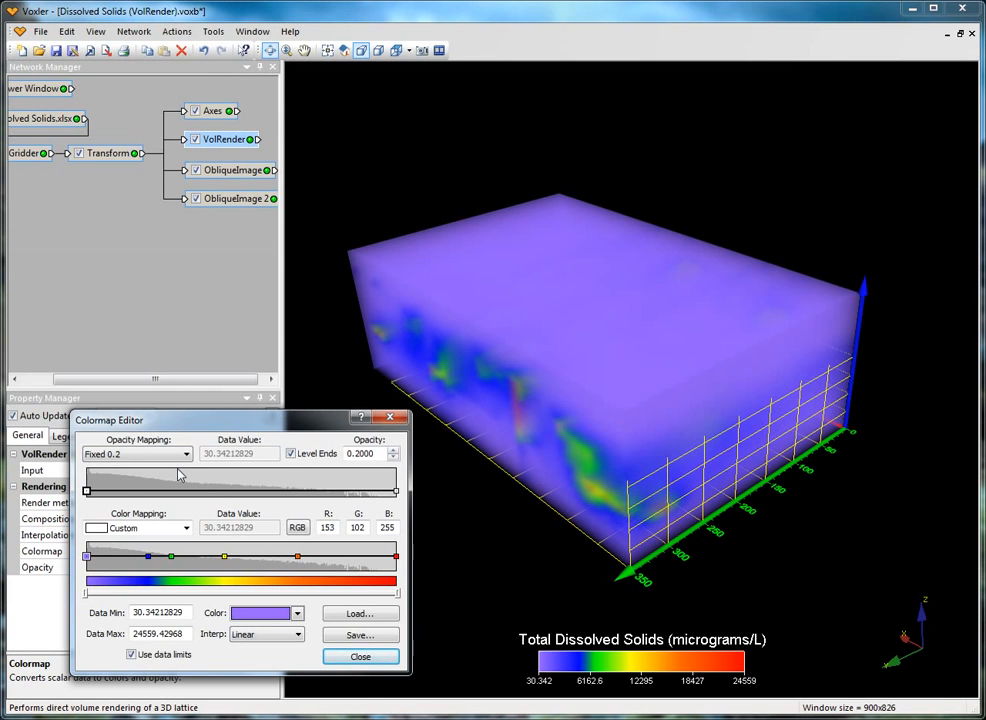
{"action": "left_click", "coordinate": [150, 454]}
{"action": "left_click", "coordinate": [170, 476]}
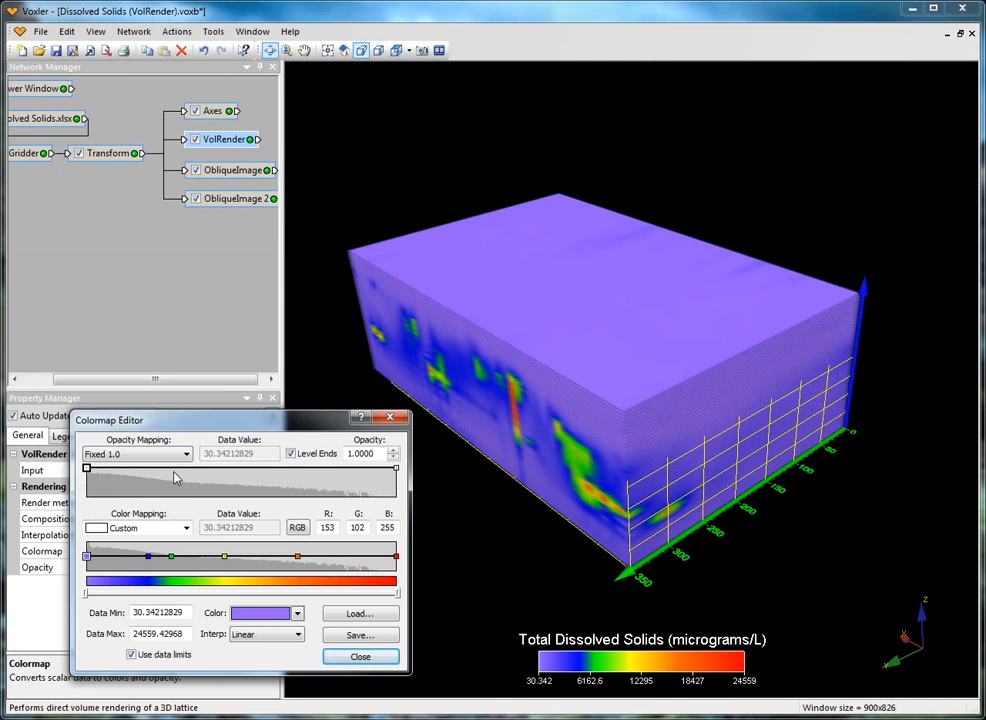
Try the Ramp 0.0 to 0.2 and Ramp 0.0 to 1.0 opacity mappings on the volume render
{"action": "left_click", "coordinate": [183, 457]}
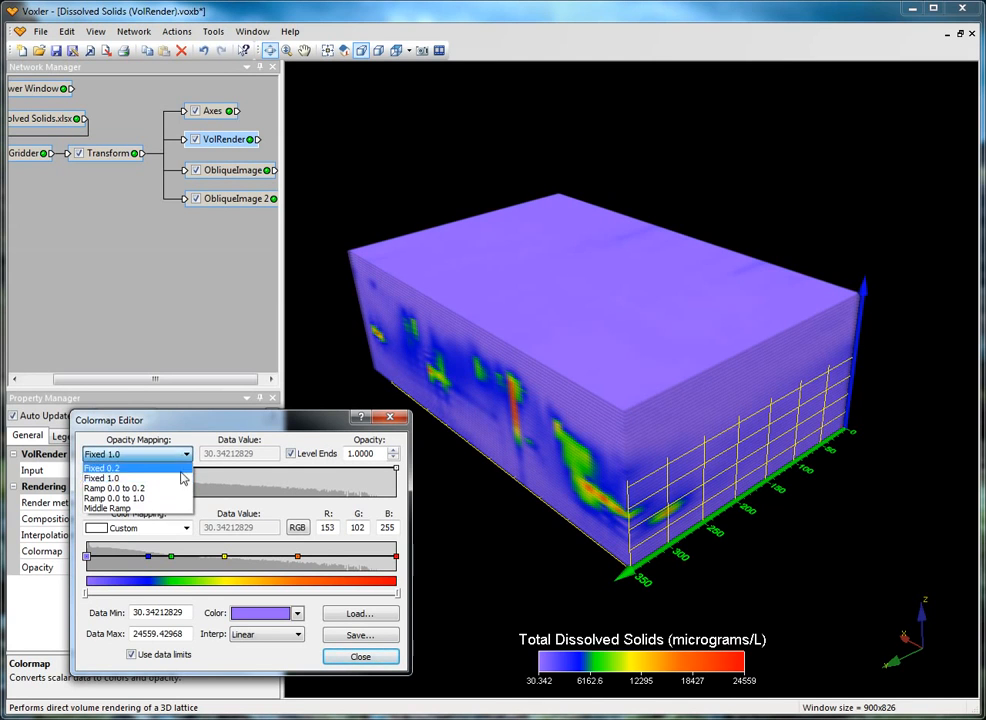
{"action": "left_click", "coordinate": [181, 488]}
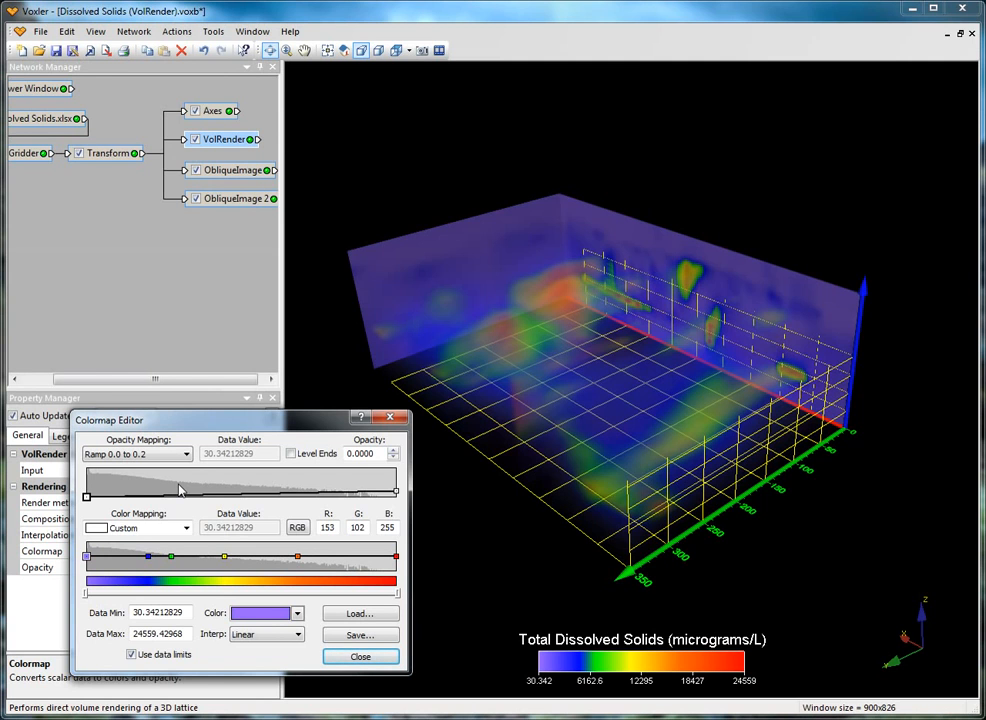
{"action": "left_click", "coordinate": [185, 455]}
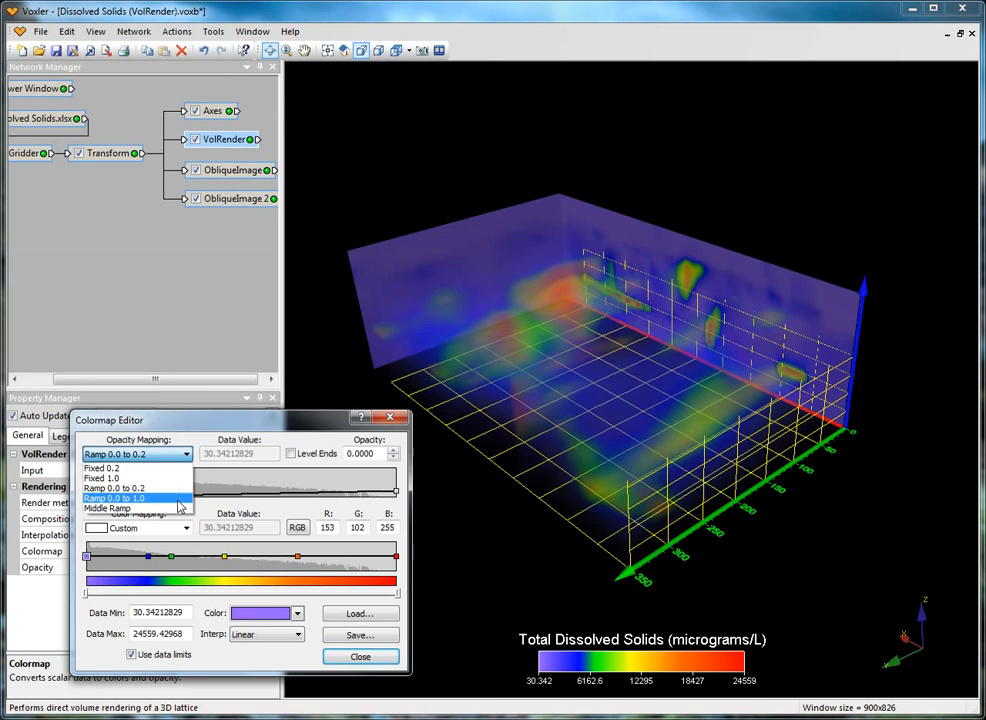
{"action": "left_click", "coordinate": [181, 498]}
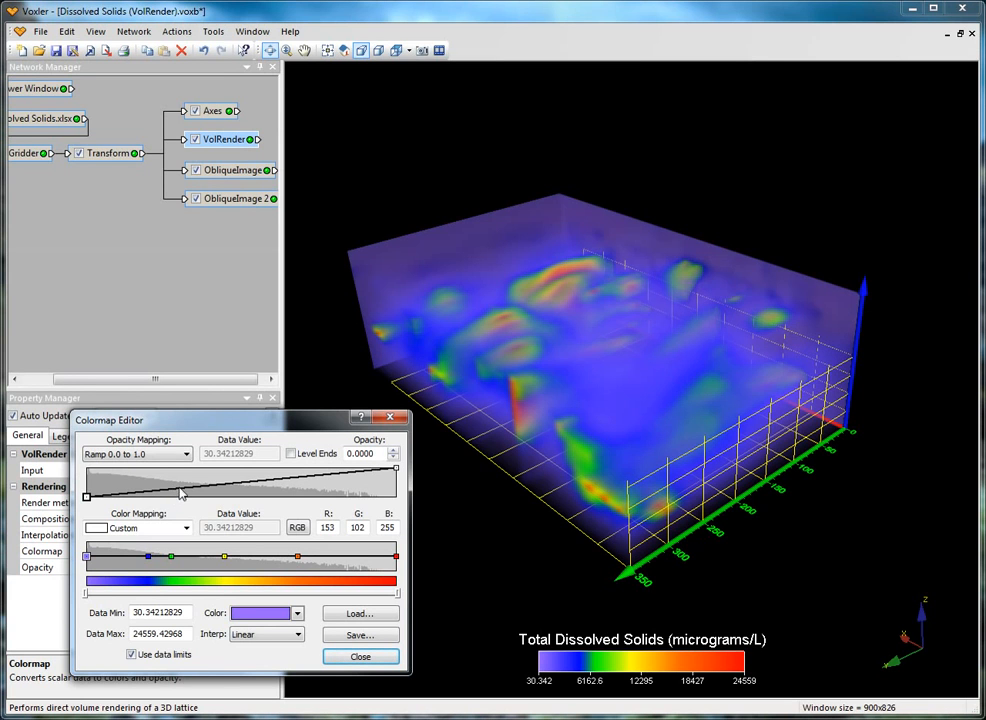
Apply the Middle Ramp opacity mapping and add three near-opaque nodes between its two middle nodes, the first at about 9427 with opacity 1
{"action": "left_click", "coordinate": [185, 455]}
{"action": "left_click", "coordinate": [176, 507]}
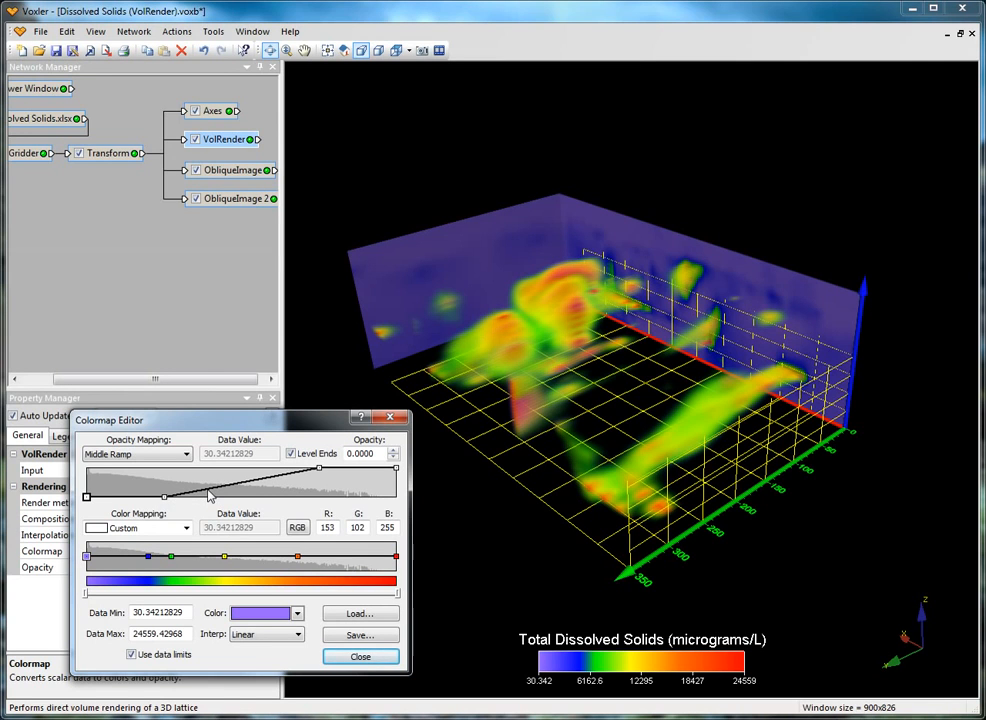
{"action": "left_click_drag", "start_coordinate": [209, 489], "coordinate": [205, 467]}
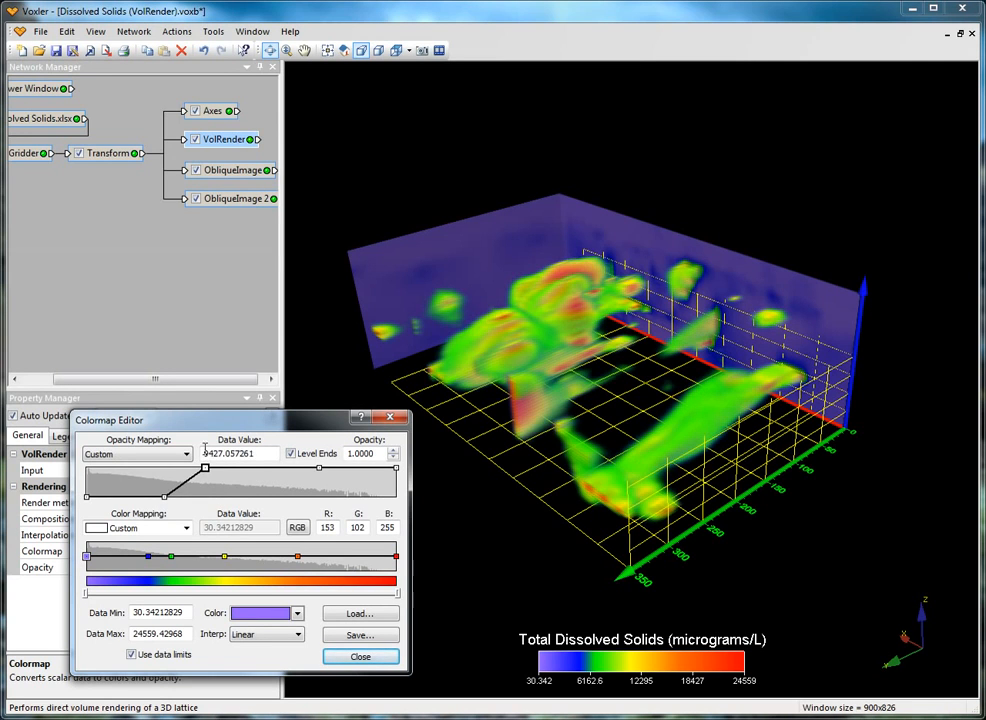
{"action": "left_click", "coordinate": [248, 470]}
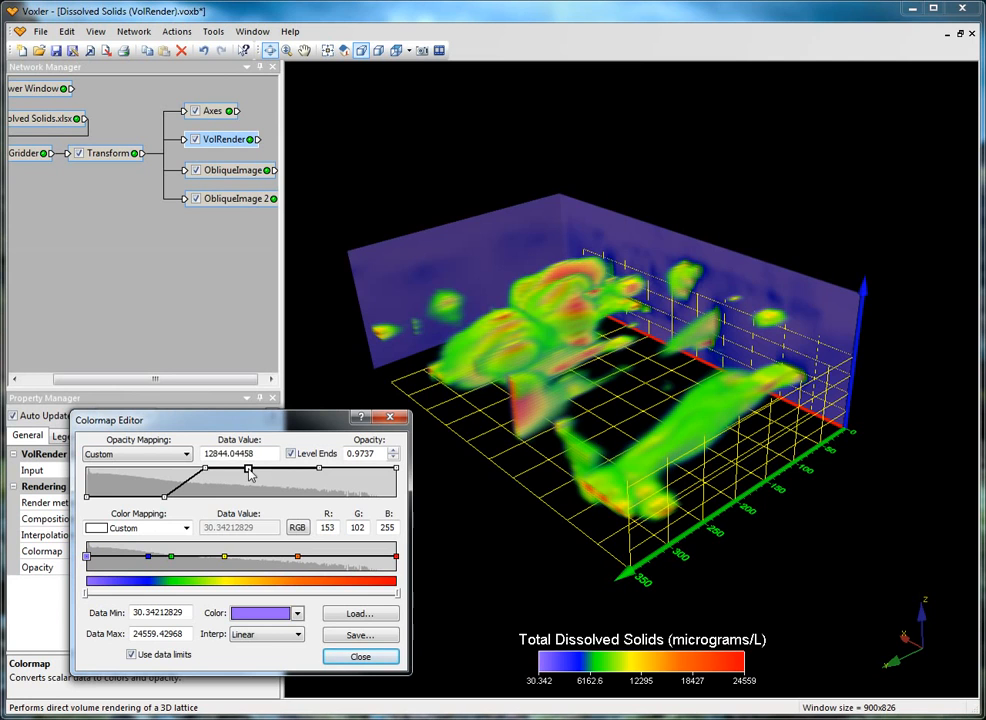
{"action": "left_click", "coordinate": [286, 469]}
Set the first added opacity node's data value to 10000 and the second added node's to 15000
{"action": "left_click", "coordinate": [205, 467]}
{"action": "double_click", "coordinate": [251, 453]}
{"action": "type", "text": "10000"}
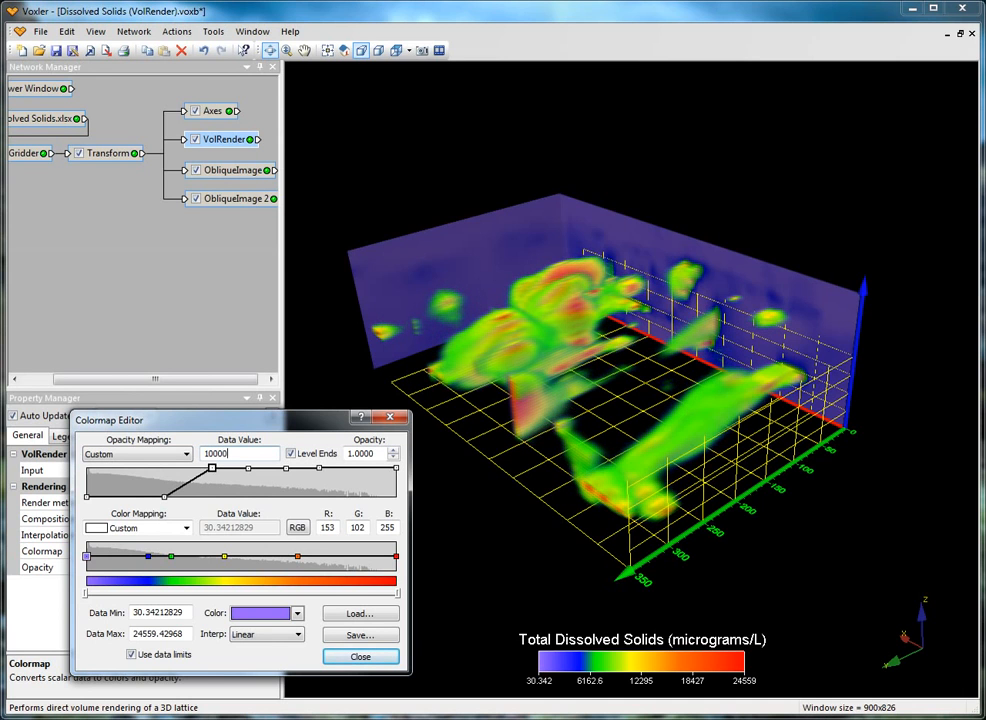
{"action": "left_click_drag", "start_coordinate": [212, 467], "coordinate": [248, 469]}
{"action": "double_click", "coordinate": [263, 455]}
{"action": "type", "text": "15000"}
Move the third added opacity node to 15000 and the ramp's lower middle node to 10000, both at opacity 0
{"action": "left_click_drag", "start_coordinate": [287, 470], "coordinate": [275, 497]}
{"action": "left_click_drag", "start_coordinate": [165, 497], "coordinate": [212, 497]}
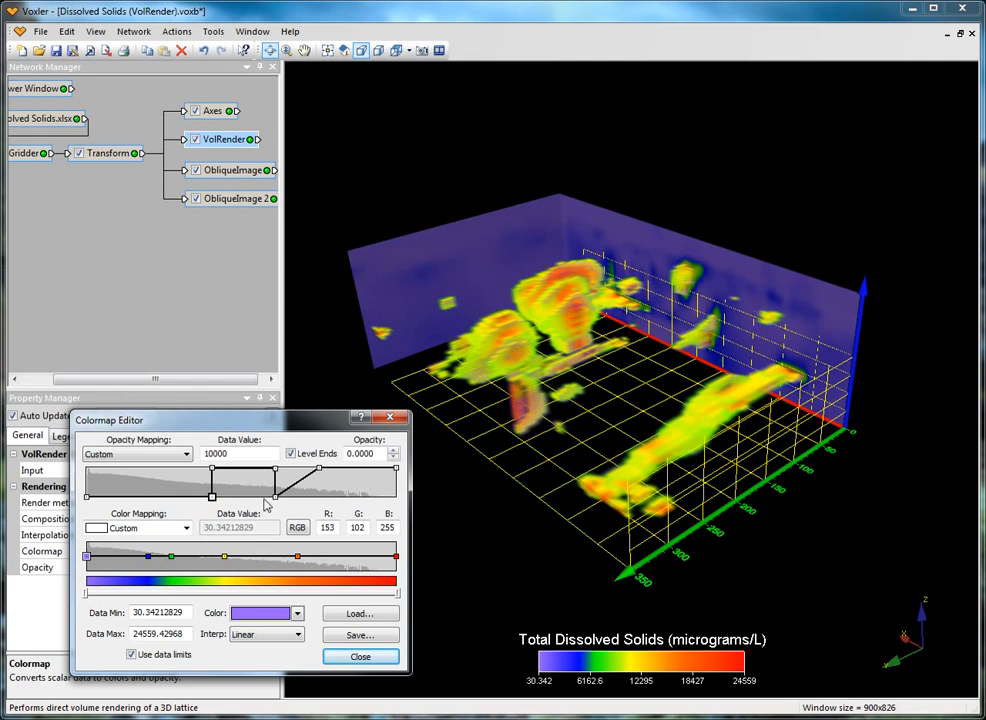
{"action": "left_click", "coordinate": [275, 497]}
Delete the fully opaque node at about 18427 and lower the node at the data maximum to opacity 0
{"action": "left_click", "coordinate": [318, 469]}
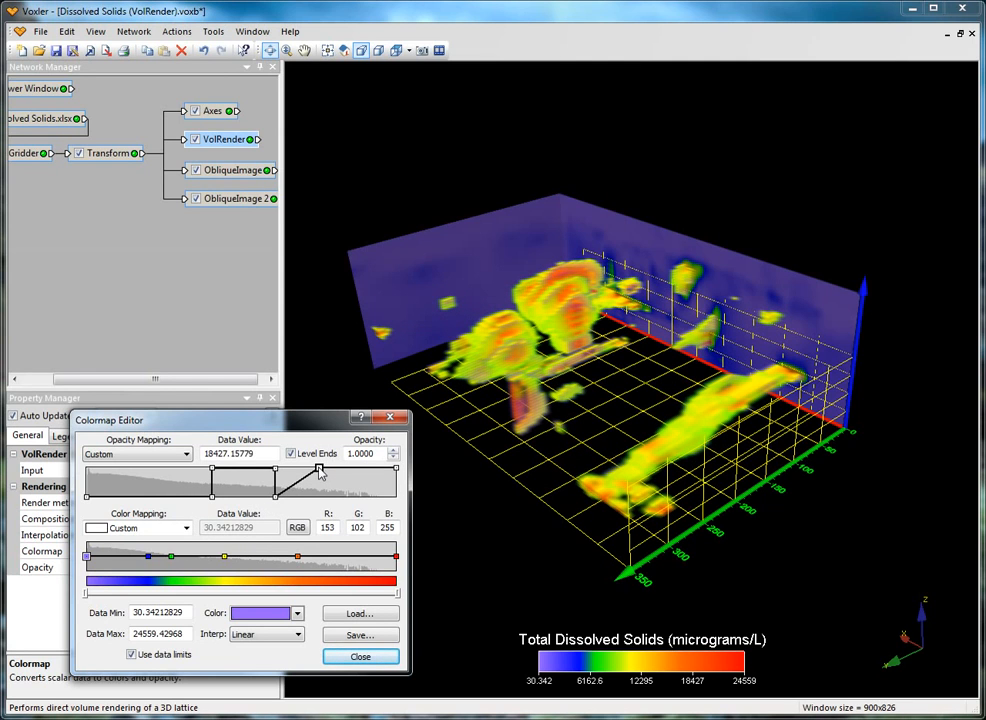
{"action": "key", "text": "Delete"}
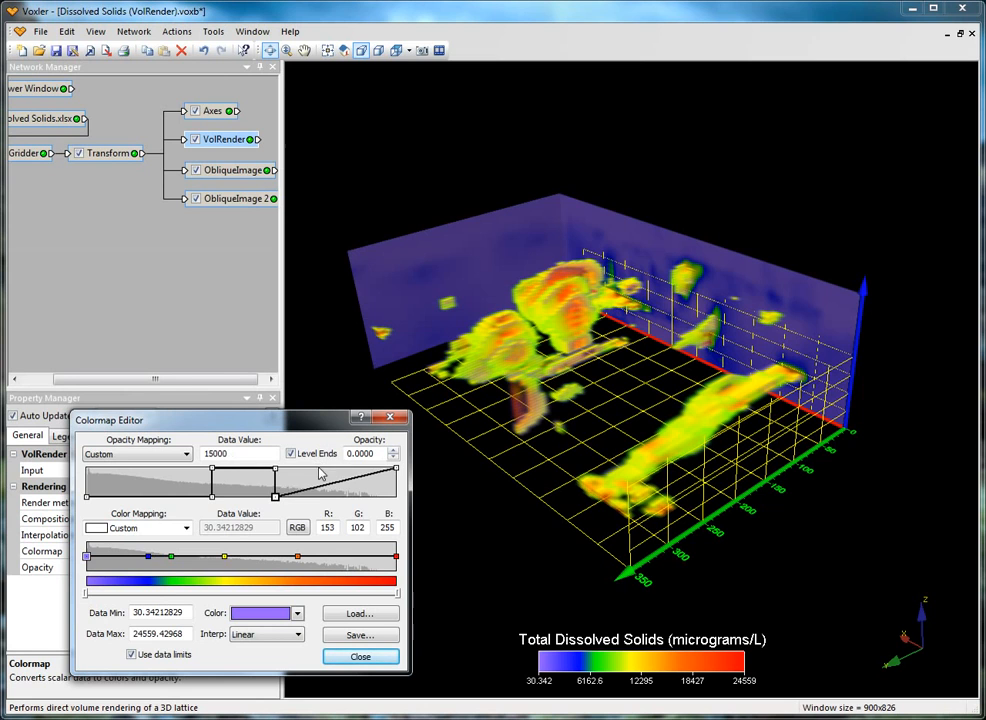
{"action": "left_click", "coordinate": [397, 468]}
{"action": "left_click_drag", "start_coordinate": [397, 469], "coordinate": [400, 516]}
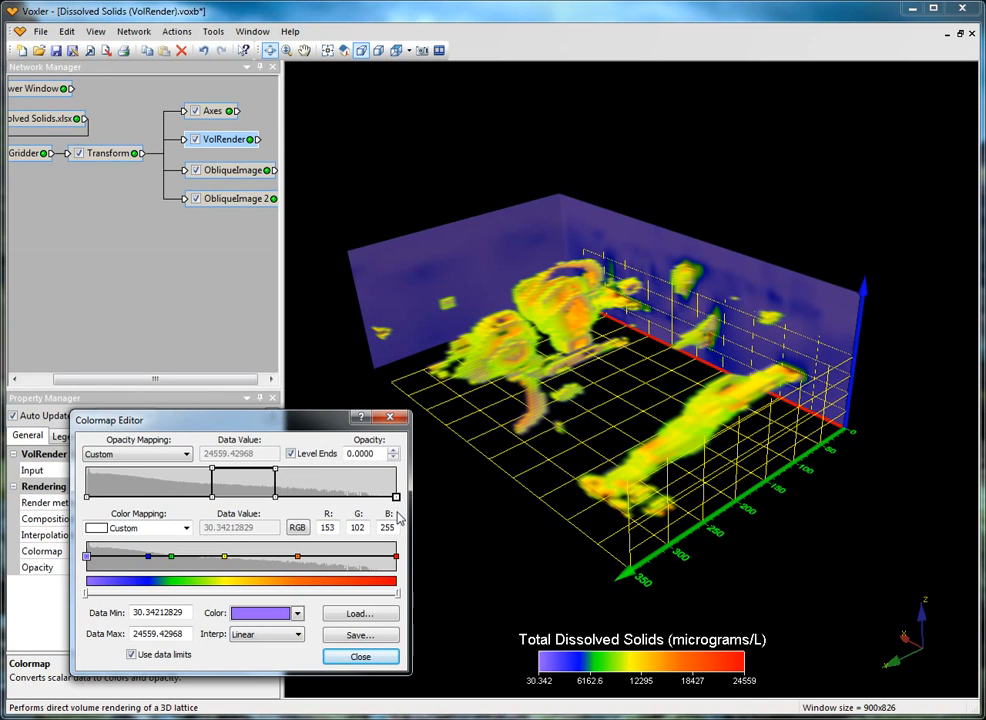
{"action": "left_click", "coordinate": [276, 497]}
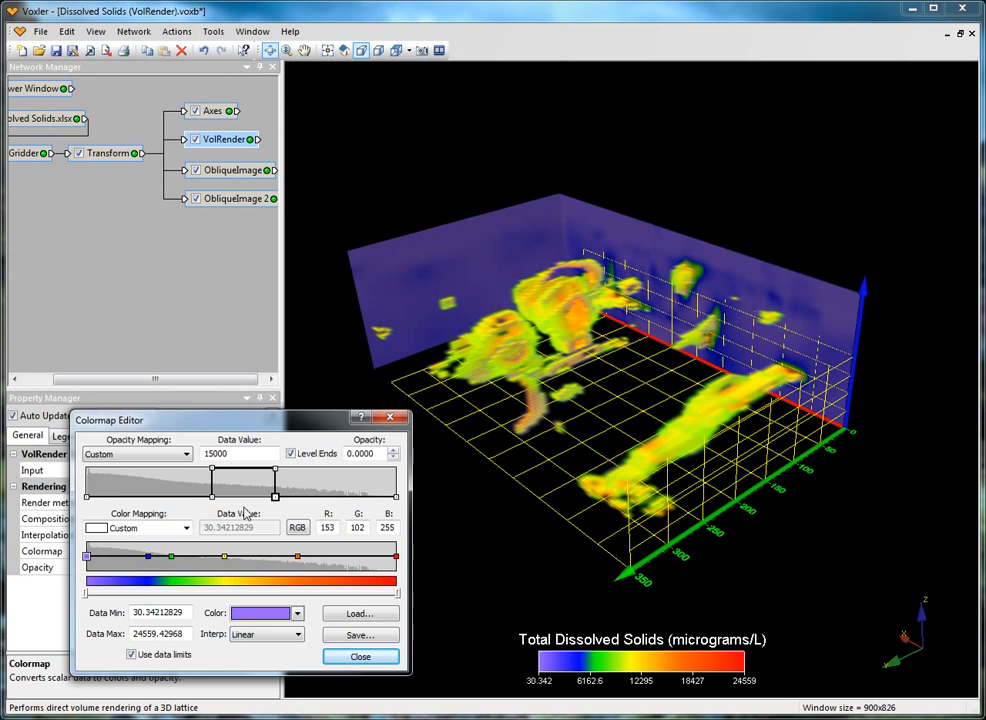
Try the Land and Electric color mappings on the volume render
{"action": "left_click", "coordinate": [190, 529]}
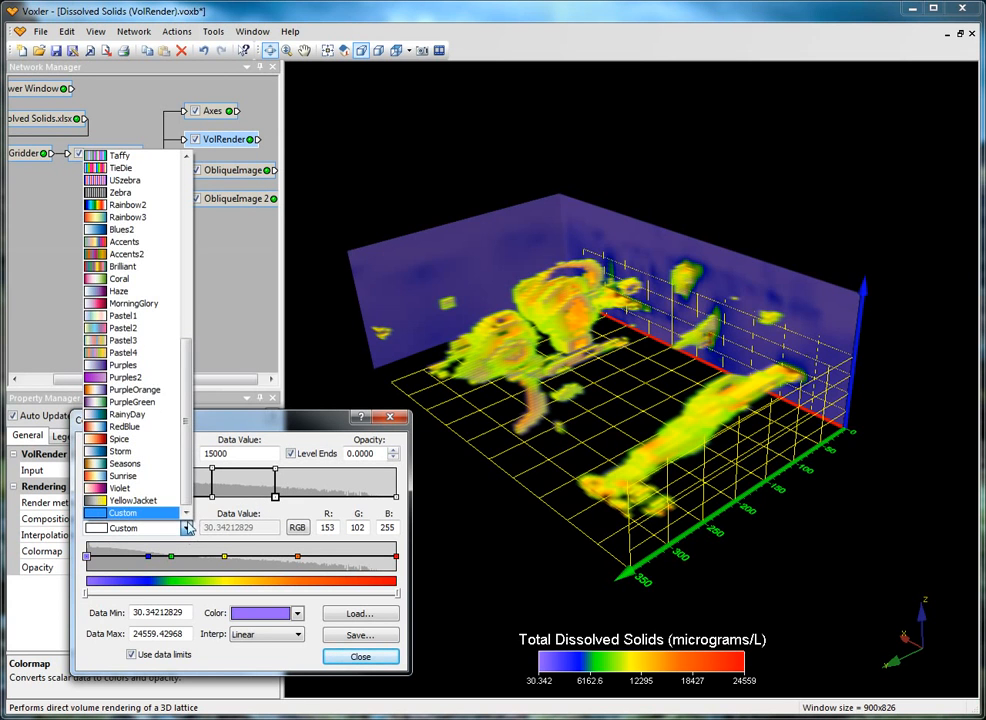
{"action": "left_click_drag", "start_coordinate": [190, 490], "coordinate": [203, 299]}
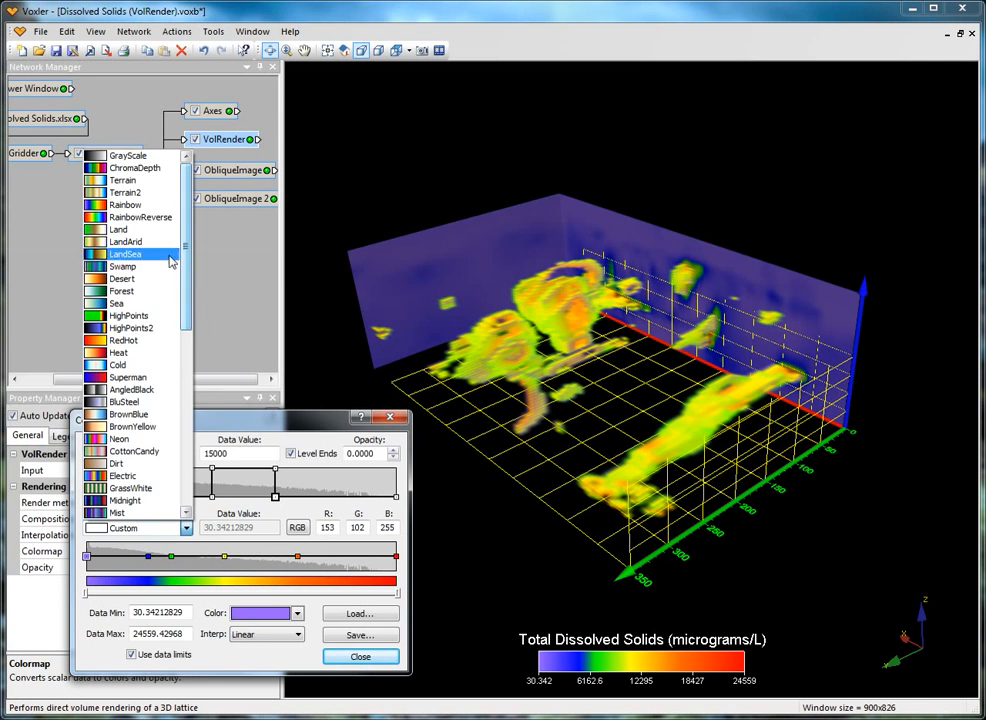
{"action": "left_click", "coordinate": [140, 231]}
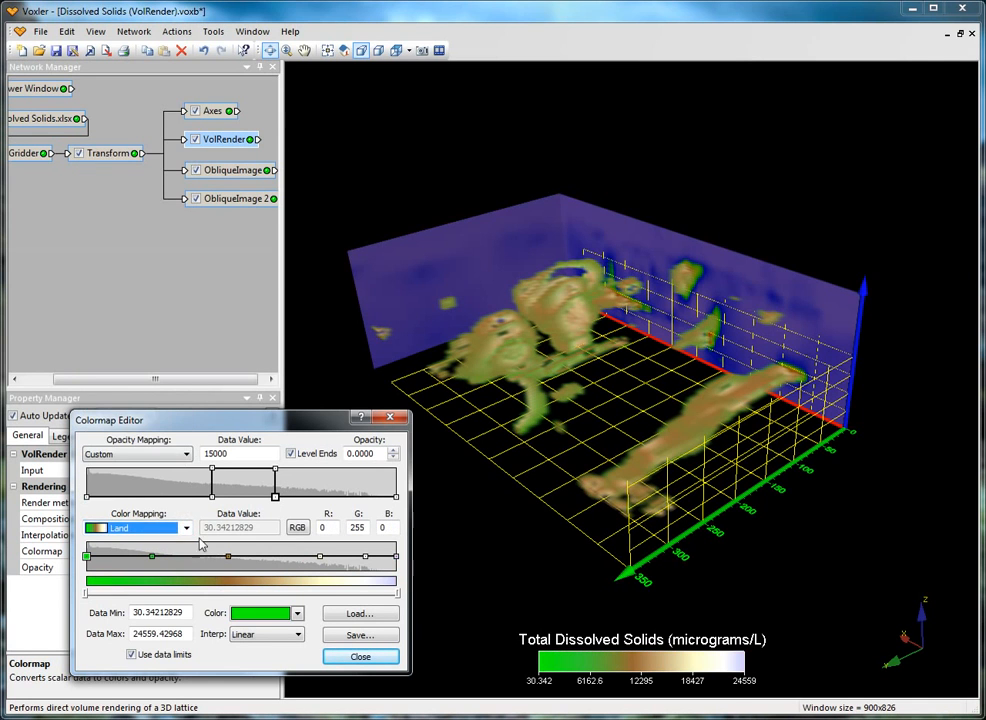
{"action": "left_click", "coordinate": [186, 528]}
{"action": "left_click", "coordinate": [140, 401]}
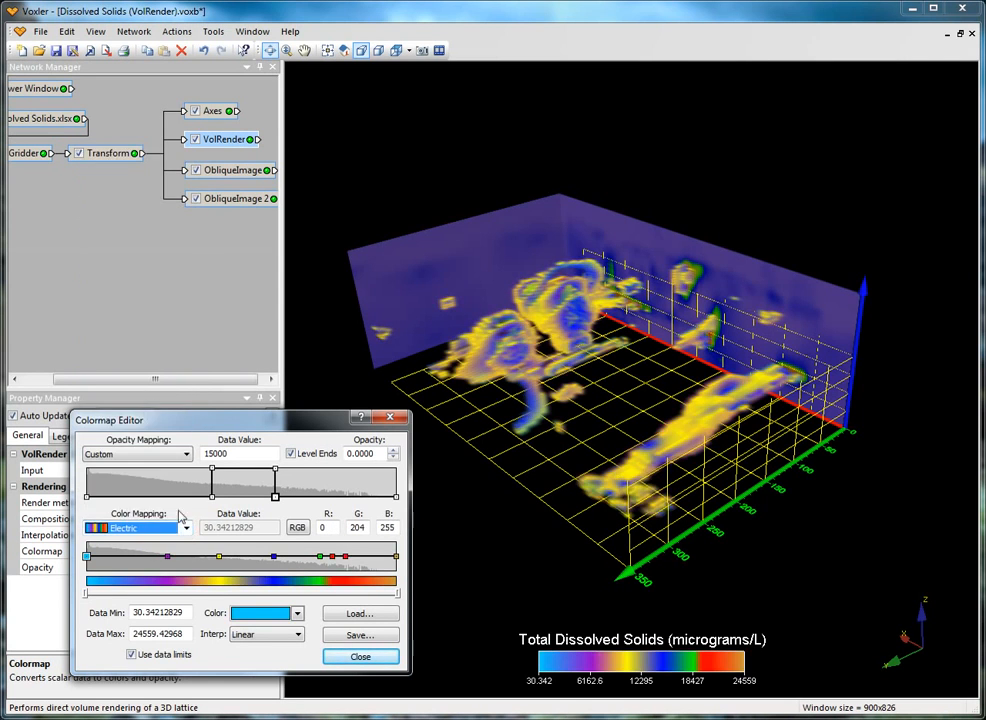
Apply the Rainbow color mapping to the volume render
{"action": "left_click", "coordinate": [186, 528]}
{"action": "left_click_drag", "start_coordinate": [185, 465], "coordinate": [196, 292]}
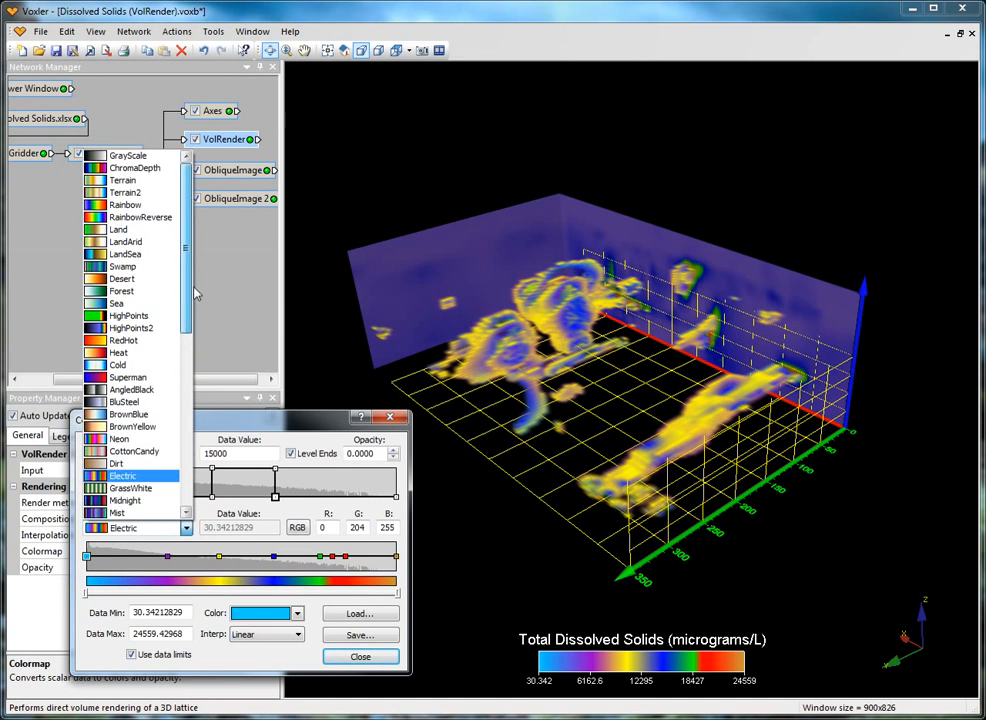
{"action": "left_click", "coordinate": [130, 205]}
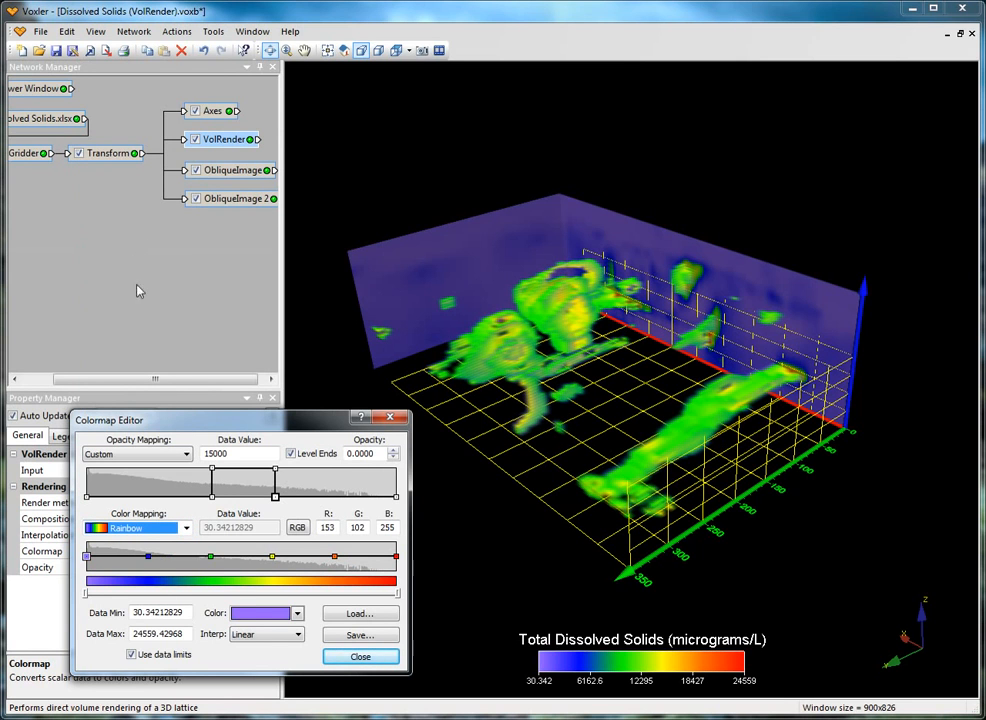
Add a color node between the green and yellow nodes, color it Neon Red and set its data value to 12500
{"action": "left_click", "coordinate": [242, 558]}
{"action": "left_click", "coordinate": [242, 558]}
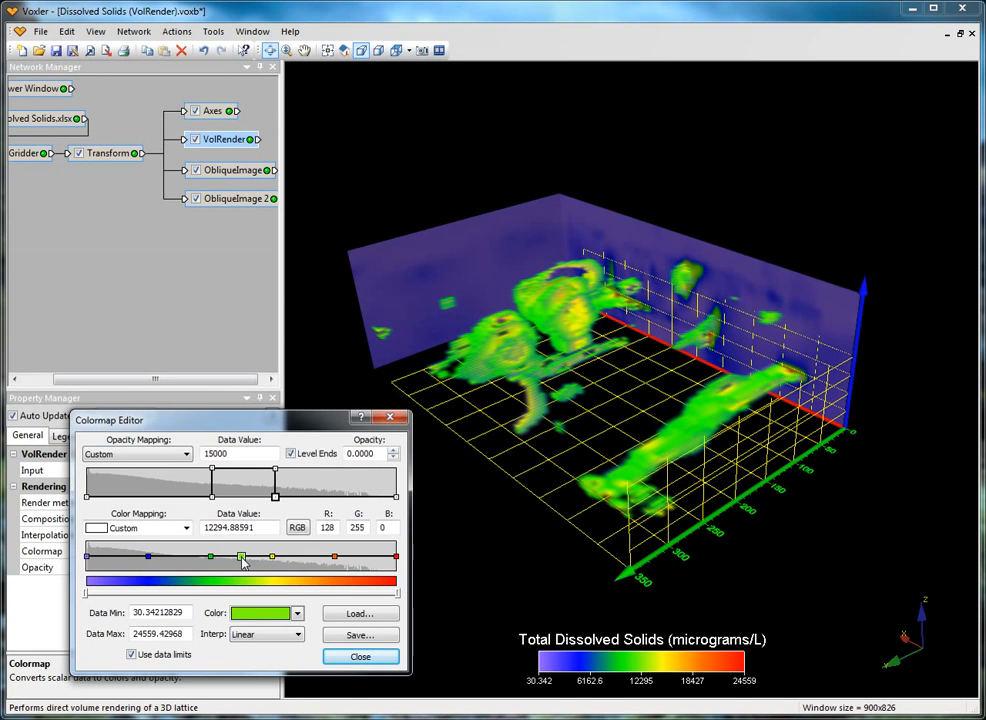
{"action": "left_click", "coordinate": [266, 613]}
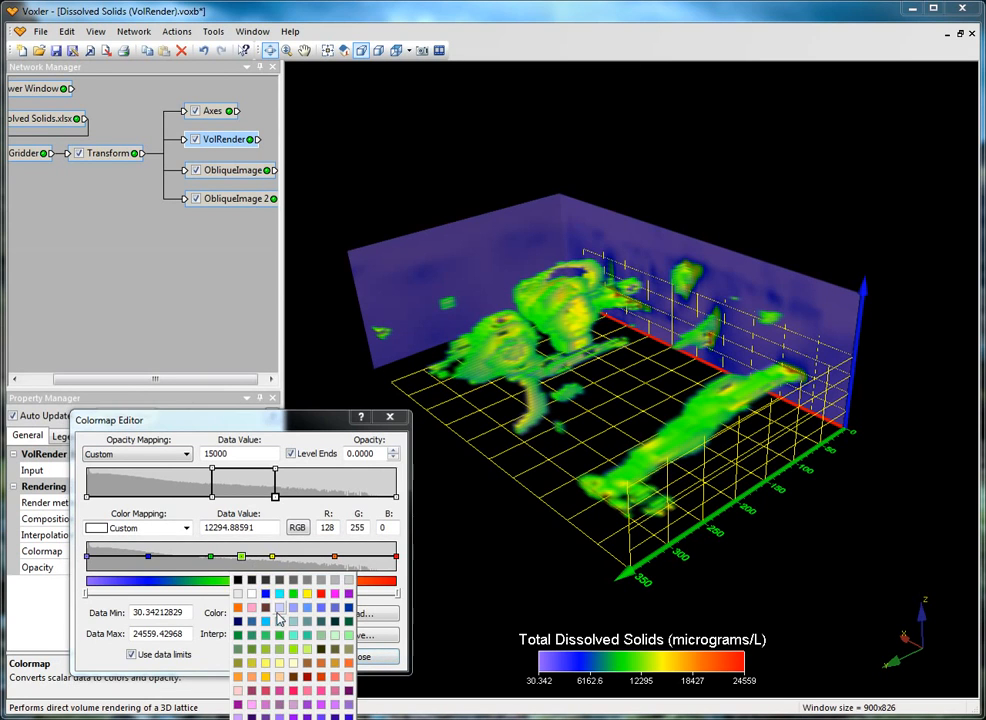
{"action": "left_click", "coordinate": [294, 691]}
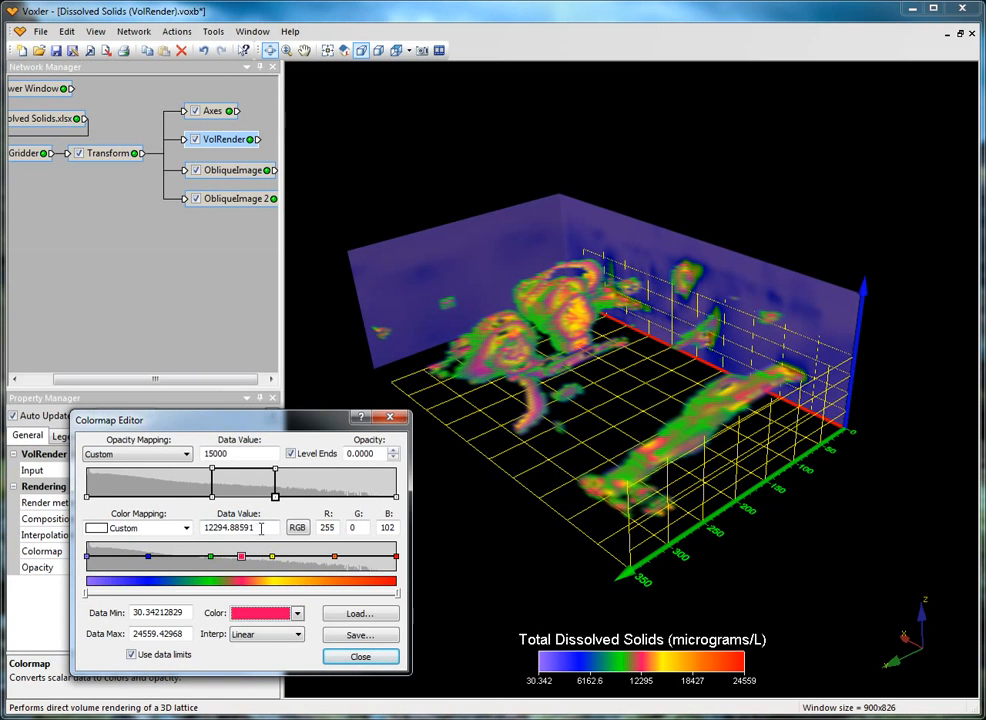
{"action": "double_click", "coordinate": [255, 527]}
{"action": "type", "text": "12500"}
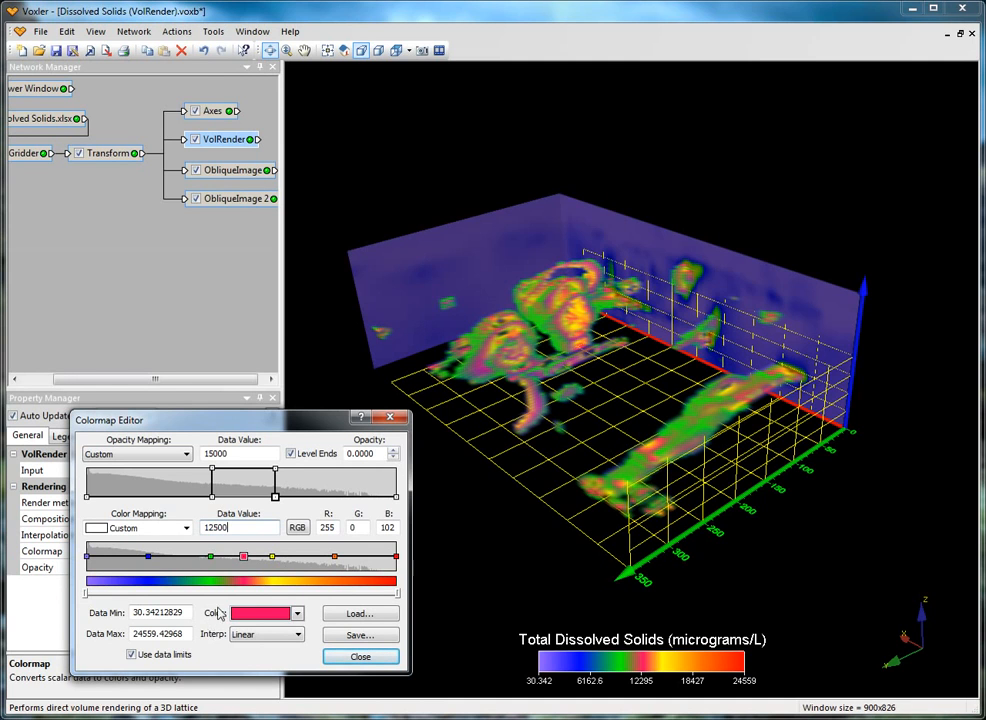
Open the dialog for saving the colormap as a .clr file and cancel it
{"action": "left_click", "coordinate": [398, 634]}
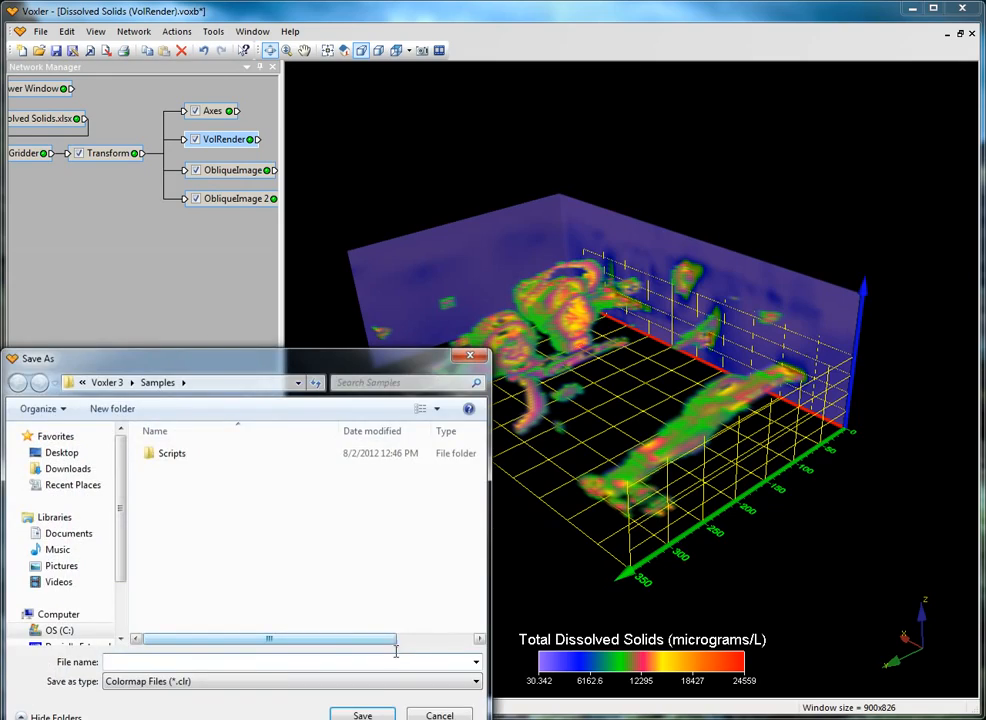
{"action": "key", "text": "Escape"}
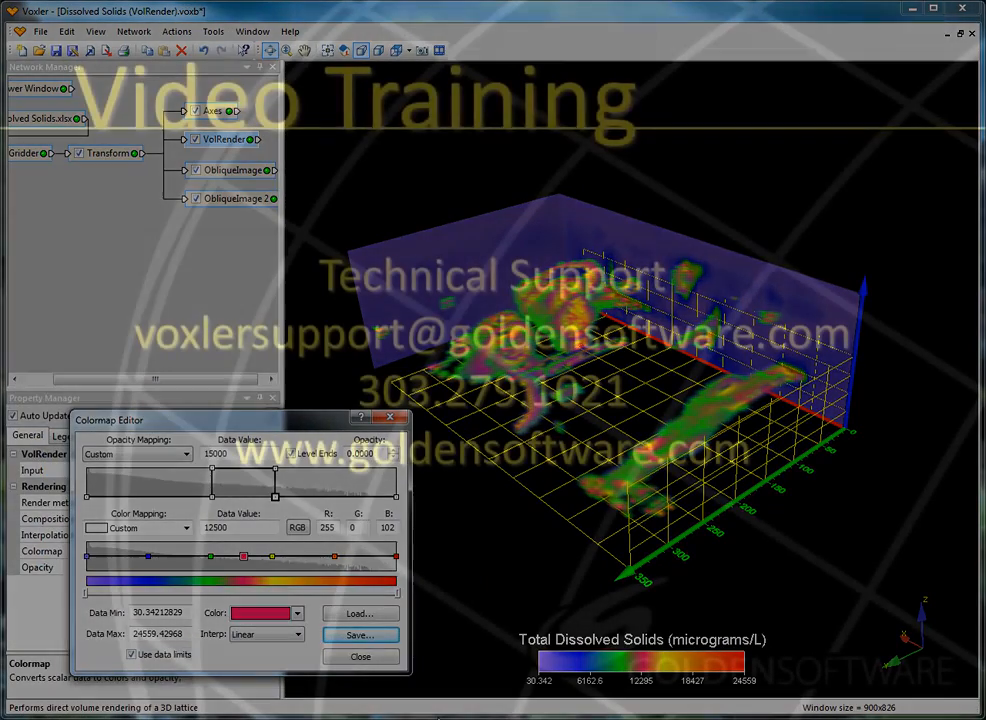